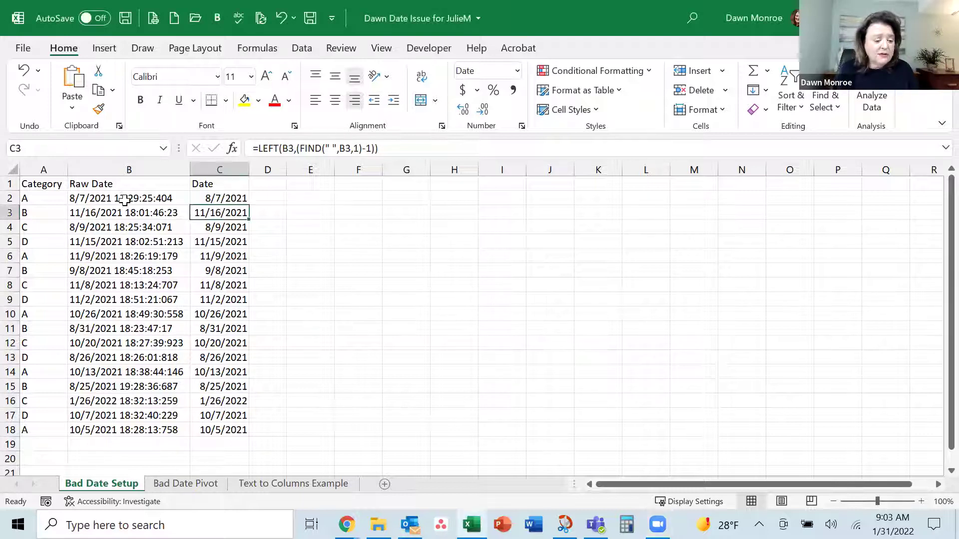
# Step: Inspect the date-extracting formula in C2 beside the raw date-times in column B, leaving it unchanged
pyautogui.moveTo(125, 198); pyautogui.dragTo(105, 428)
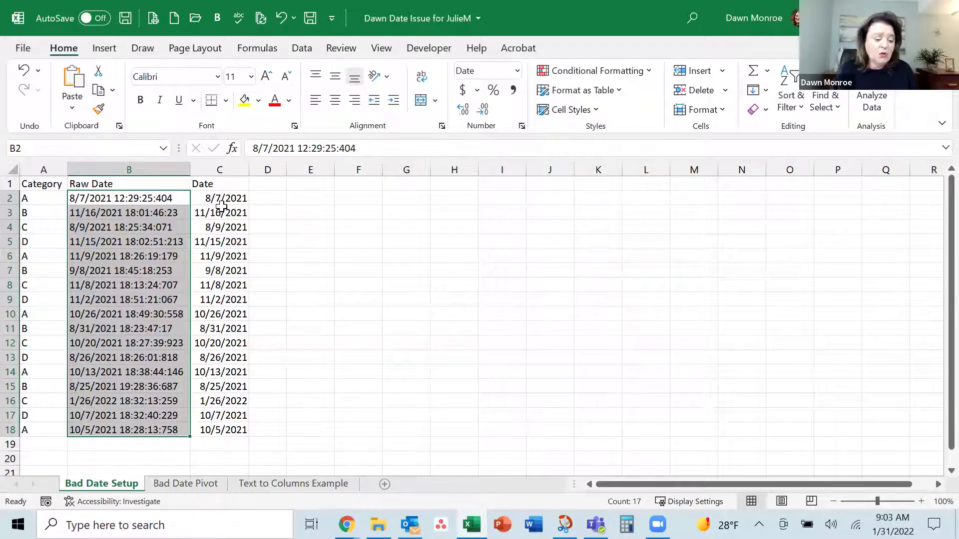
pyautogui.click(225, 199)
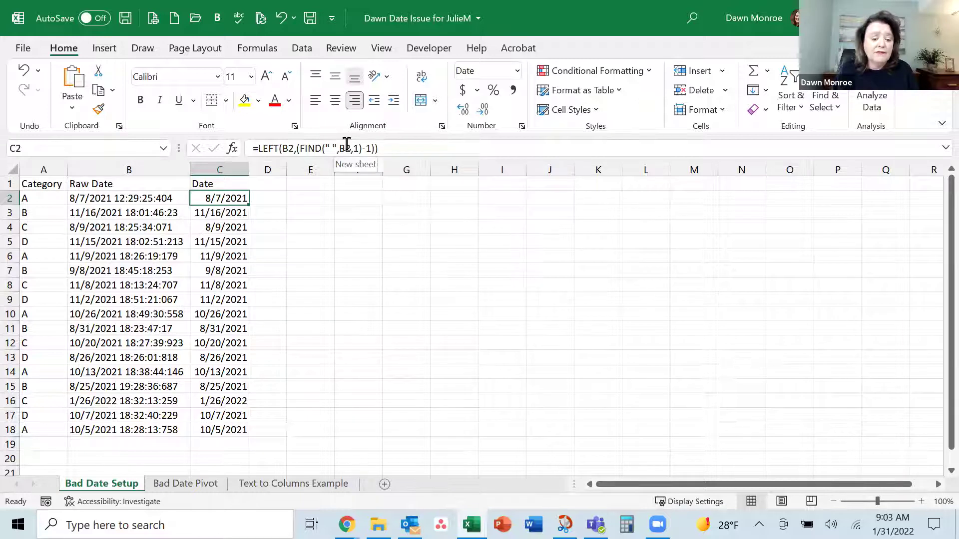
pyautogui.doubleClick(217, 200)
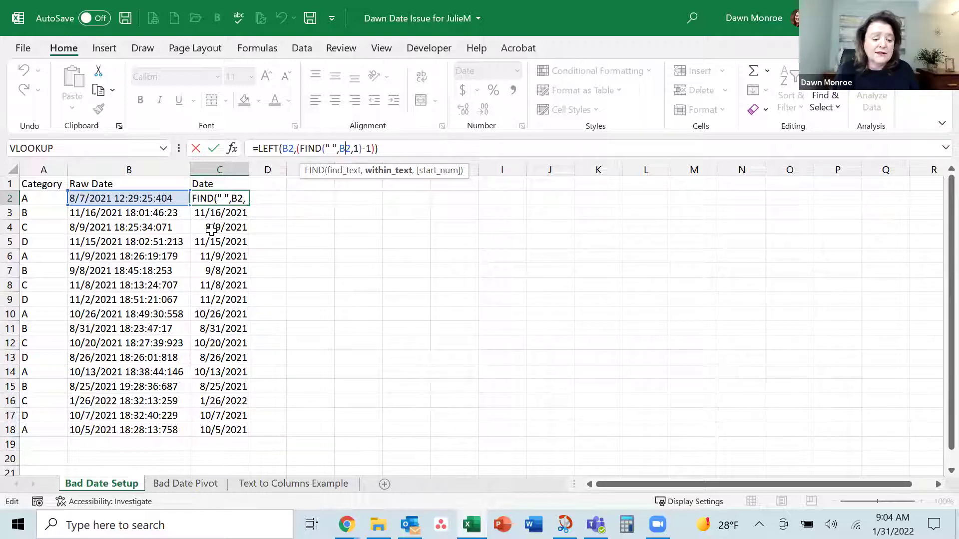
pyautogui.click(195, 149)
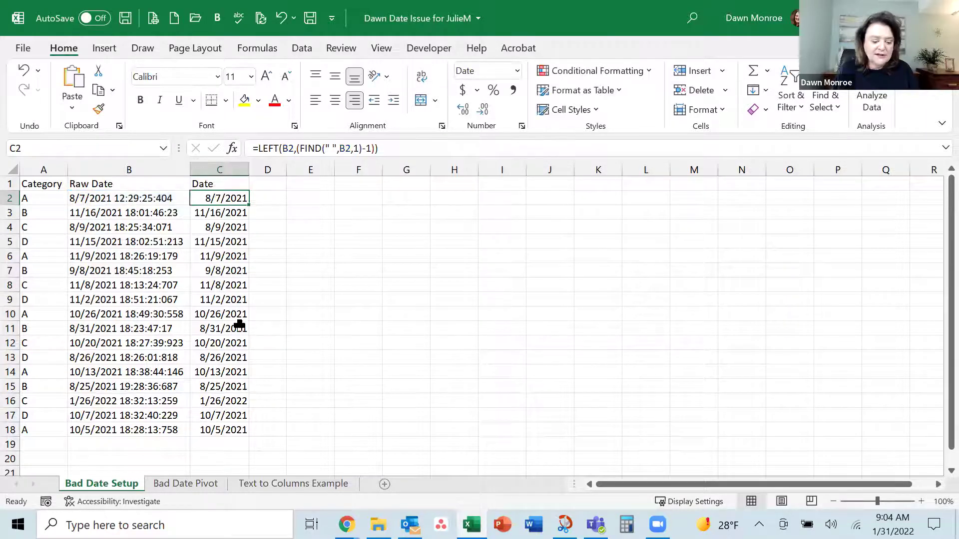
# Step: Check the number format of the extracted dates in C2:C18, then go to Bad Date Pivot
pyautogui.moveTo(239, 199); pyautogui.dragTo(206, 431)
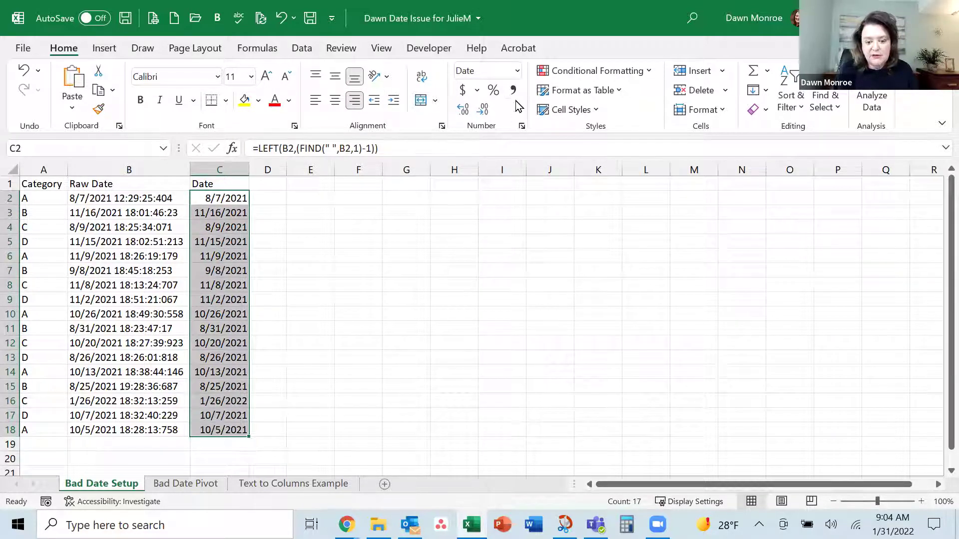
pyautogui.click(517, 74)
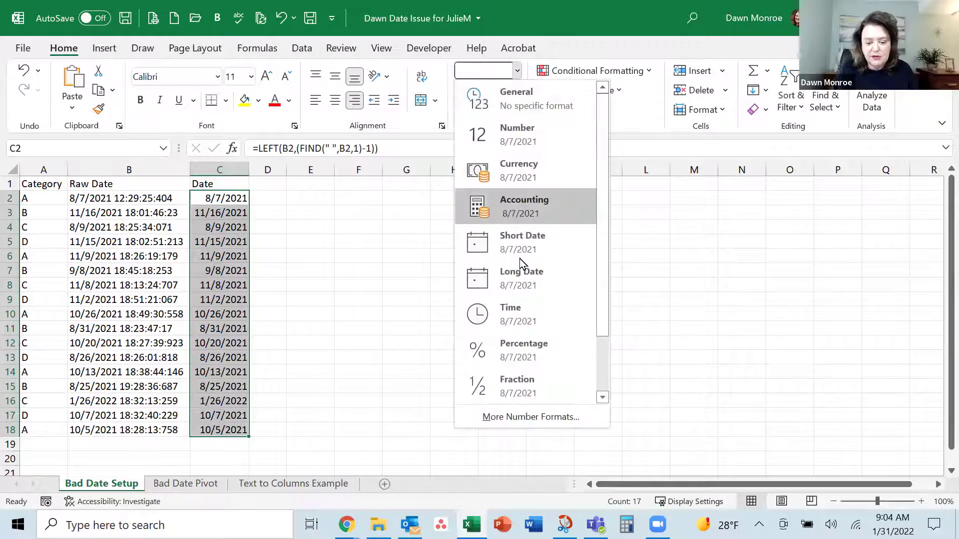
pyautogui.click(520, 257)
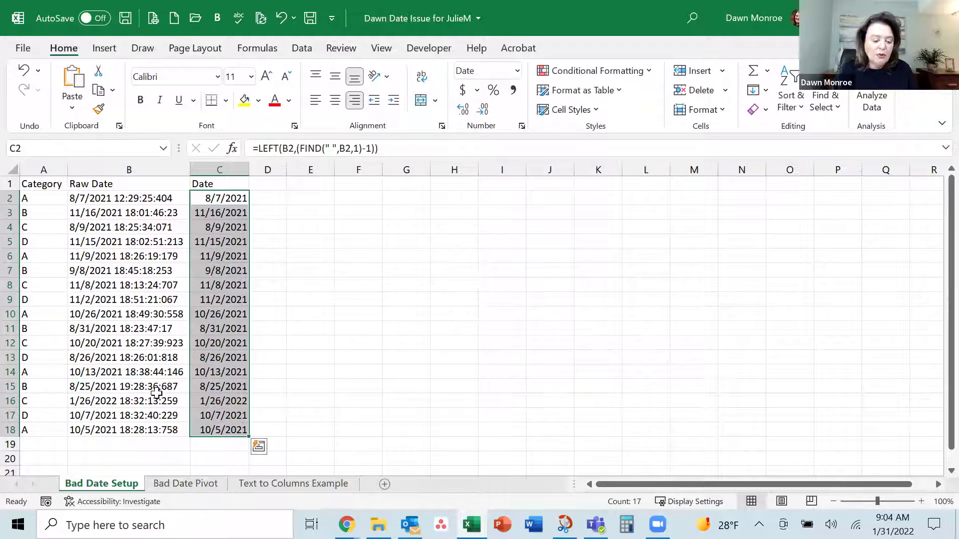
pyautogui.click(182, 387)
pyautogui.click(178, 484)
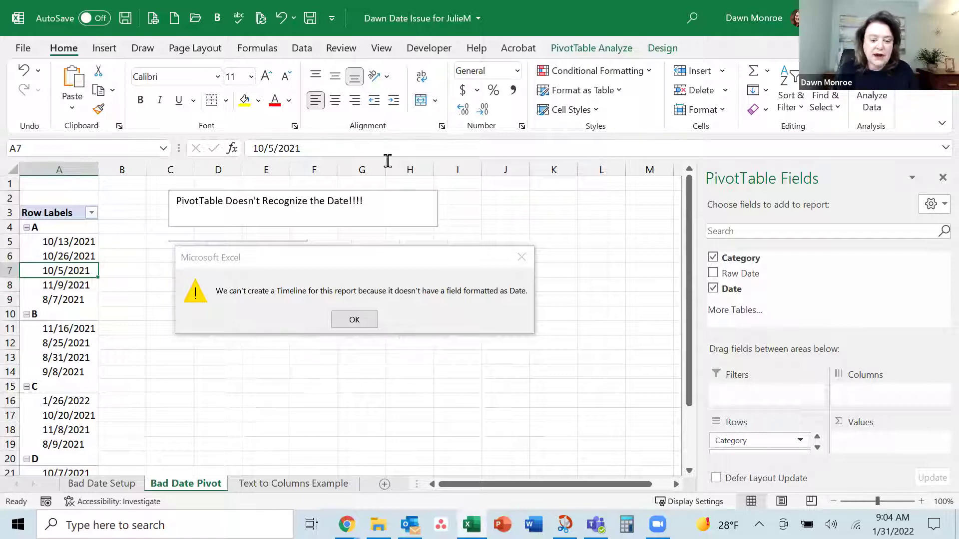
pyautogui.click(592, 48)
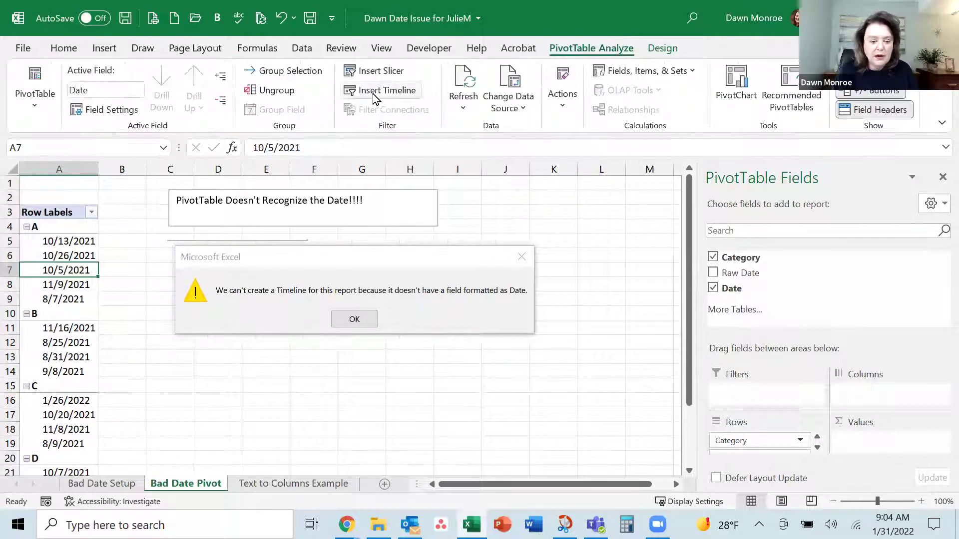
pyautogui.click(377, 91)
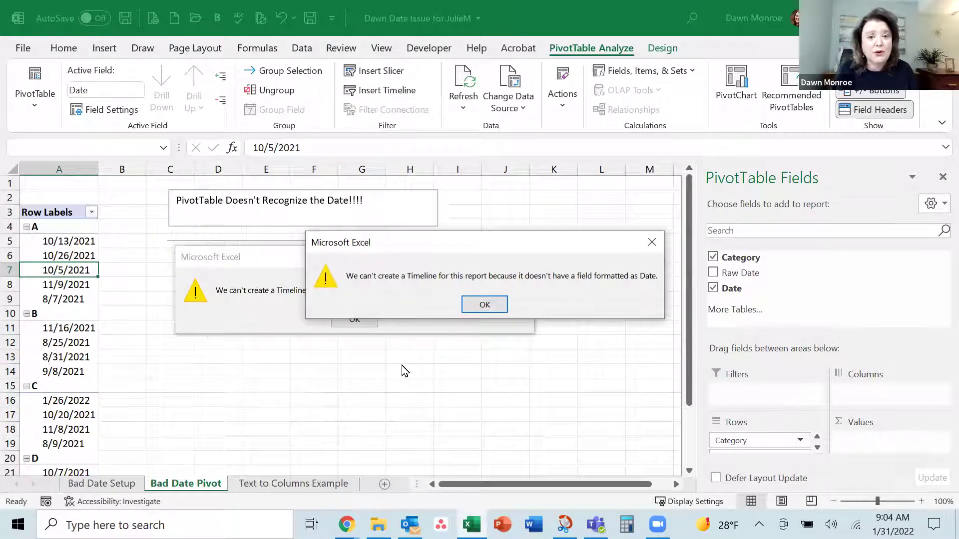
pyautogui.click(482, 304)
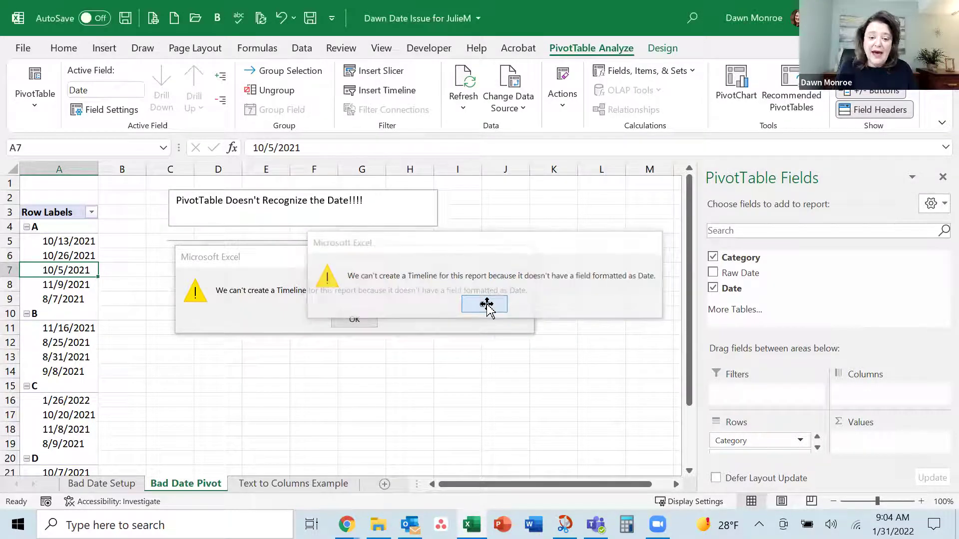
pyautogui.click(487, 306)
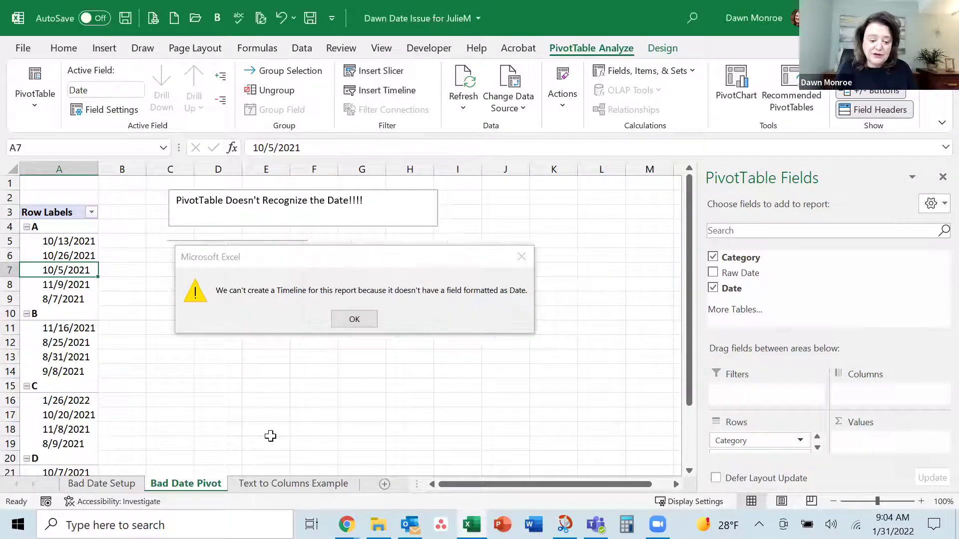
# Step: Go to the Text to Columns Example sheet, select raw date-times B2:B18, and show Data tools
pyautogui.click(263, 483)
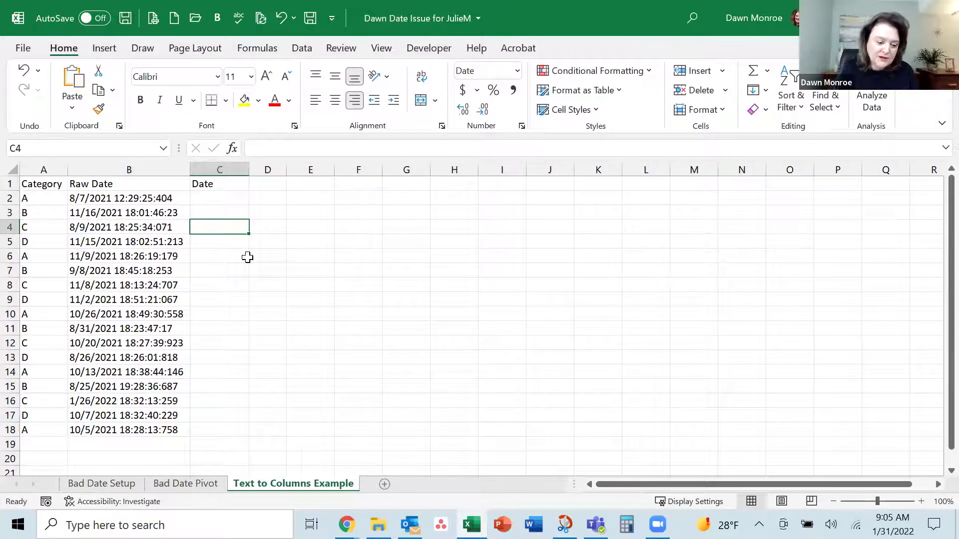
pyautogui.click(204, 199)
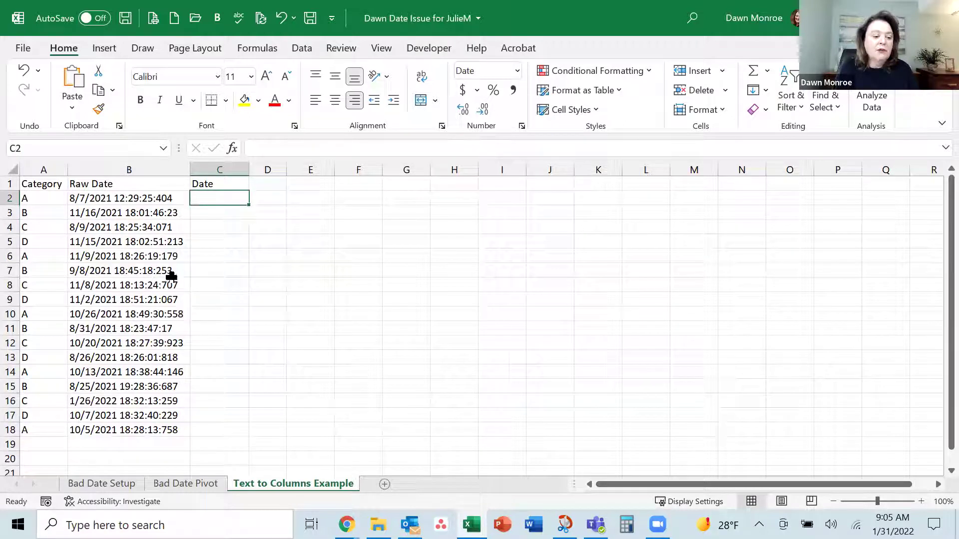
pyautogui.moveTo(138, 197); pyautogui.dragTo(123, 429)
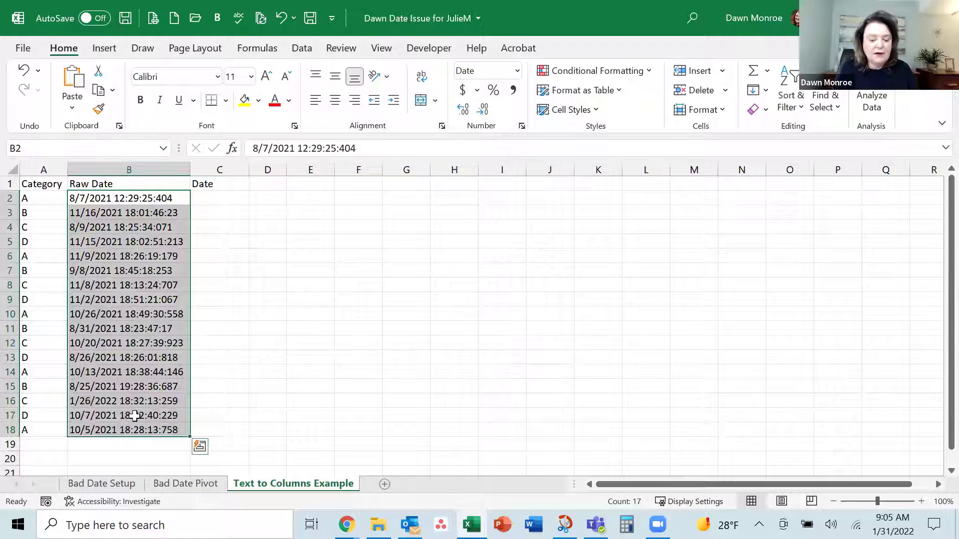
pyautogui.click(105, 49)
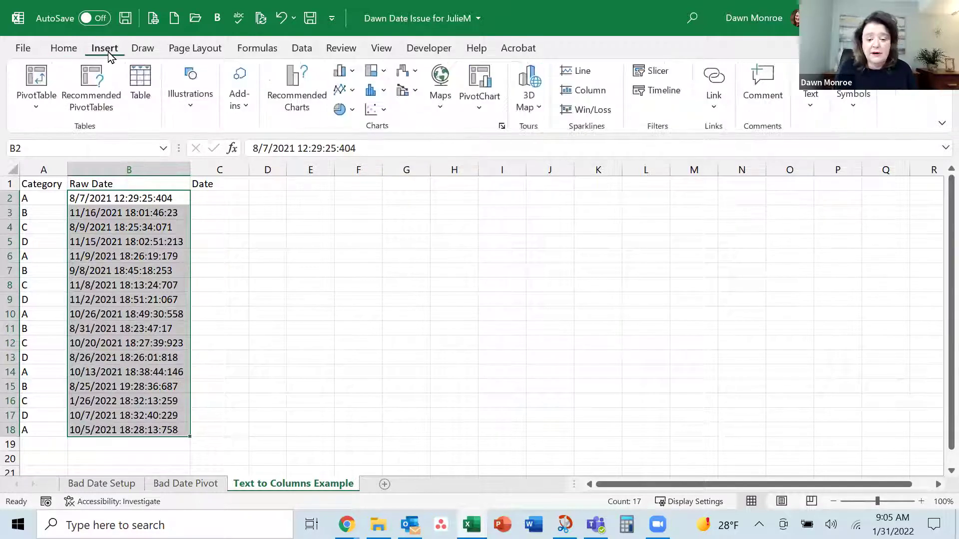
pyautogui.click(302, 50)
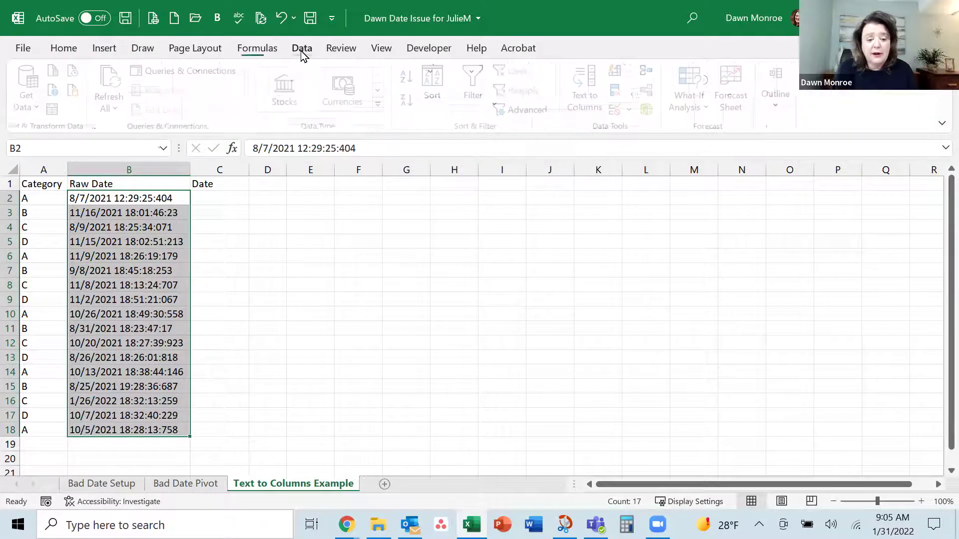
# Step: Split B2:B18 with Text to Columns on spaces, parsing the first column as MDY dates
pyautogui.click(593, 107)
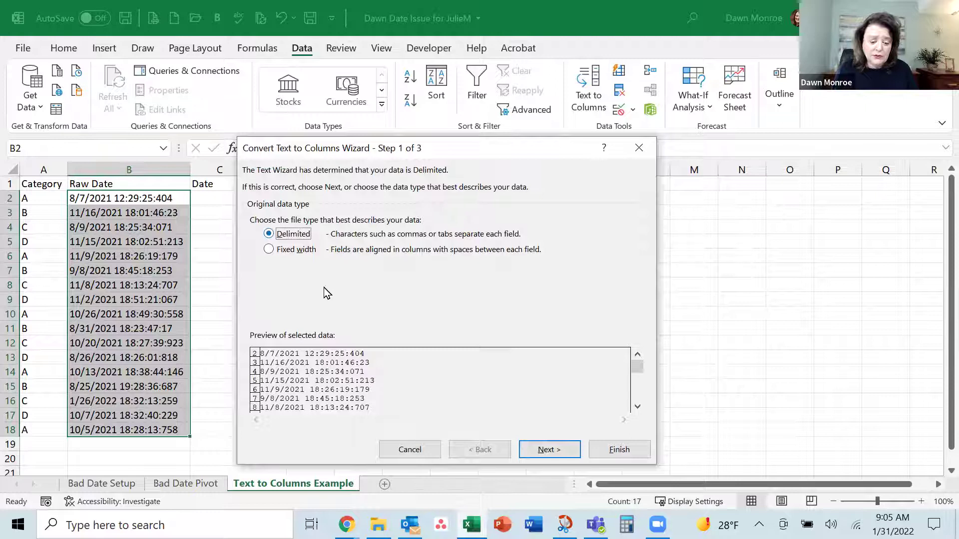
pyautogui.click(546, 451)
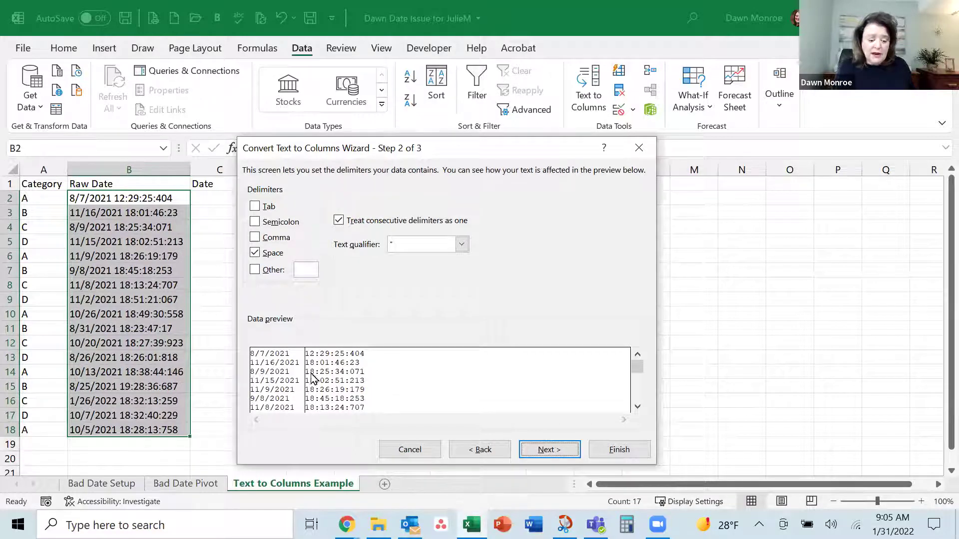
pyautogui.click(558, 453)
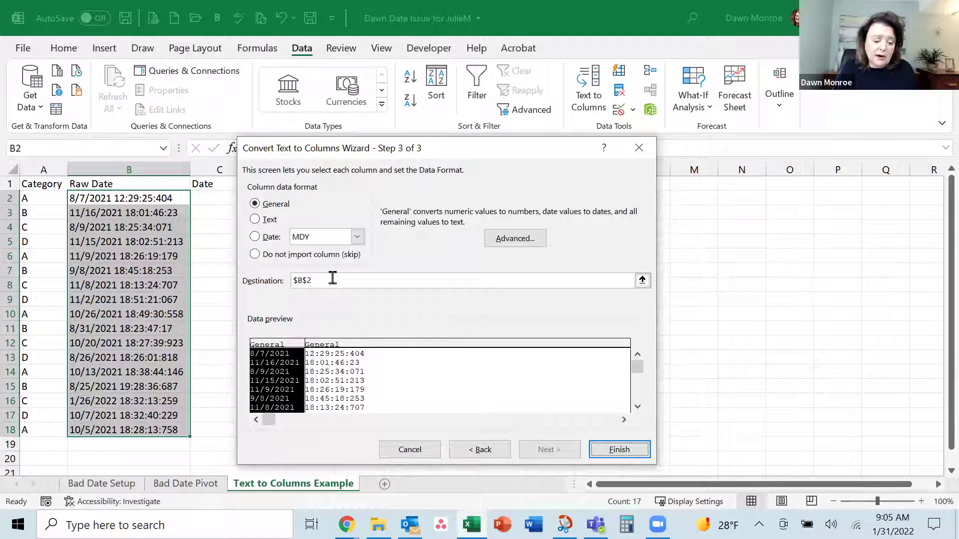
pyautogui.click(255, 237)
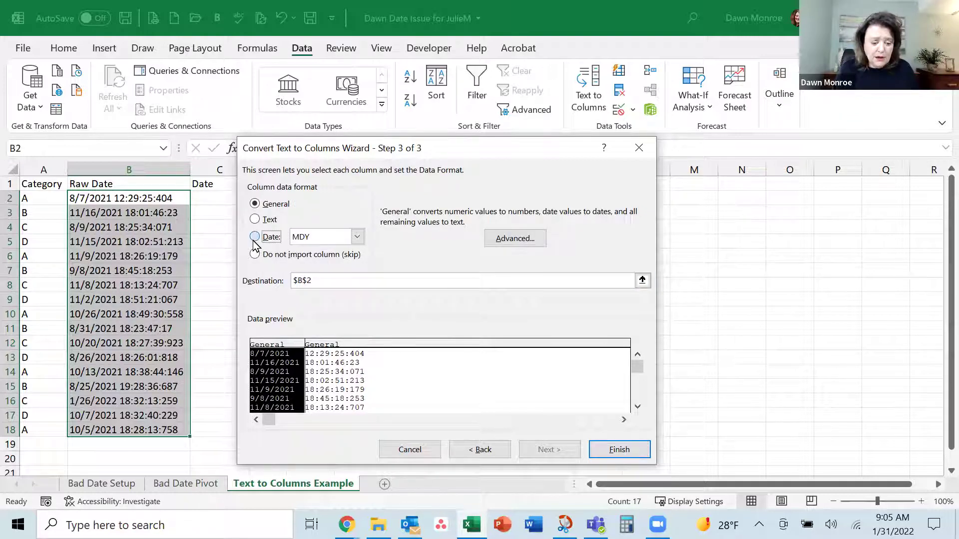
pyautogui.click(357, 237)
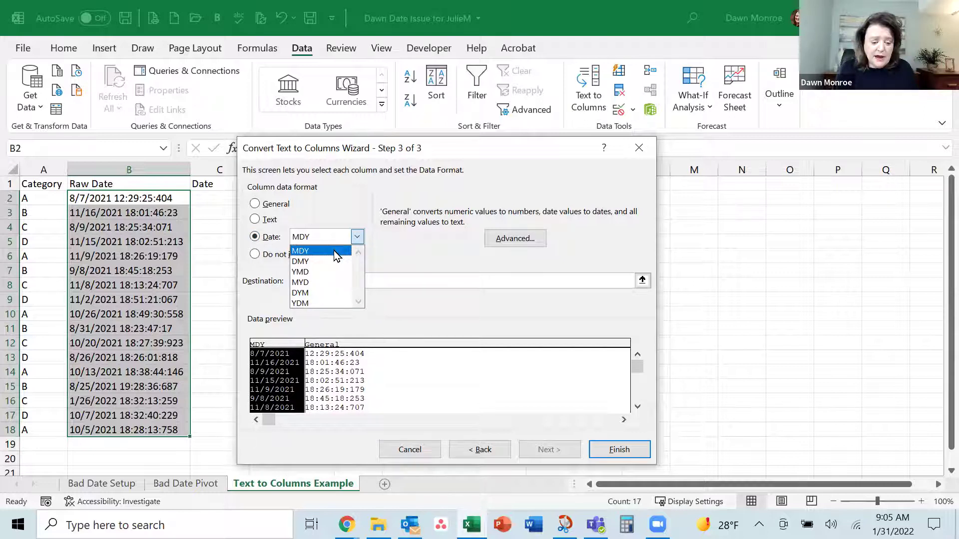
pyautogui.click(334, 252)
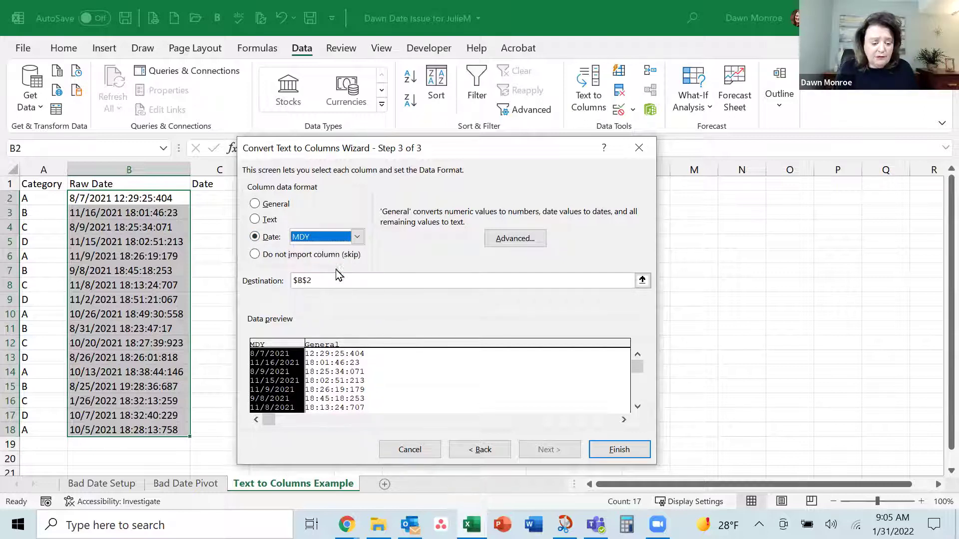
# Step: Skip the time column and output the split dates to $C$2
pyautogui.click(350, 356)
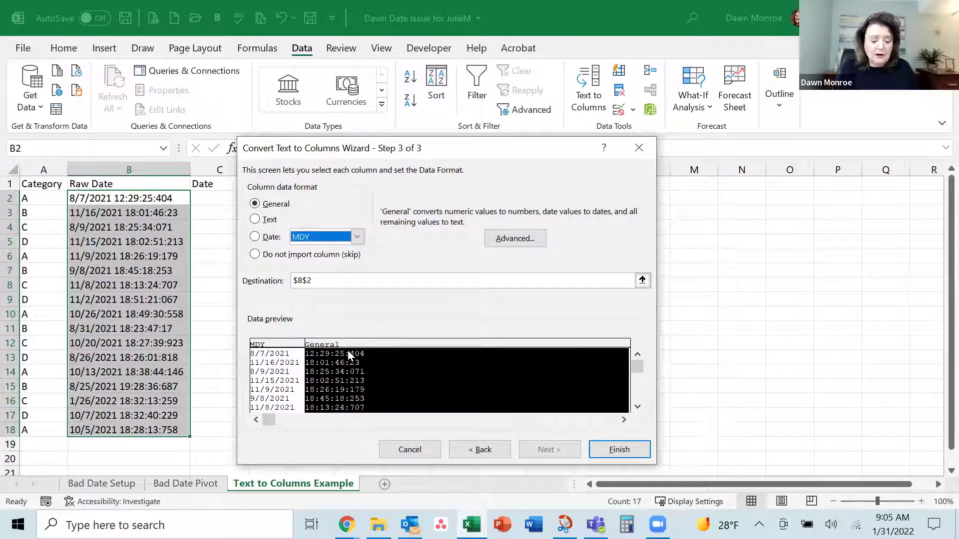
pyautogui.click(256, 256)
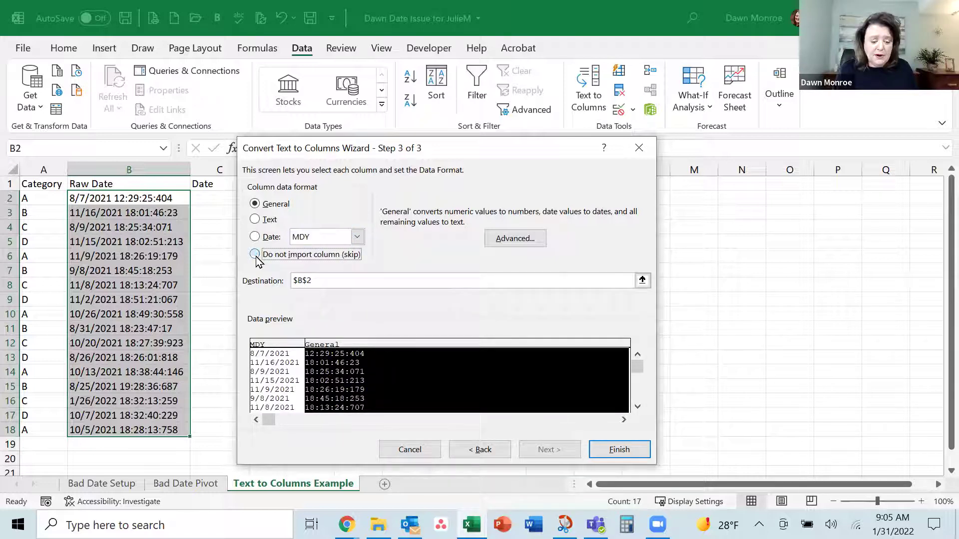
pyautogui.click(317, 281)
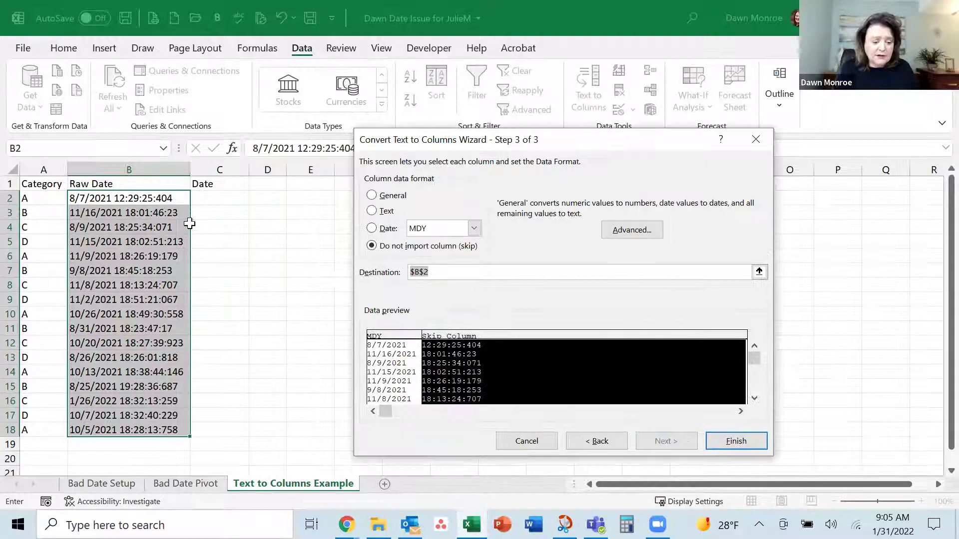
pyautogui.moveTo(456, 160); pyautogui.dragTo(573, 152)
pyautogui.click(213, 198)
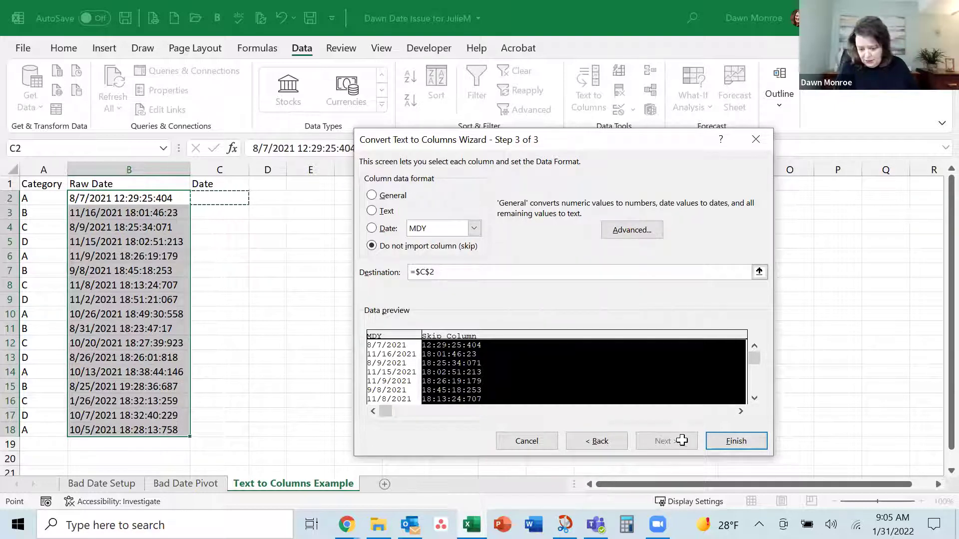
pyautogui.click(737, 442)
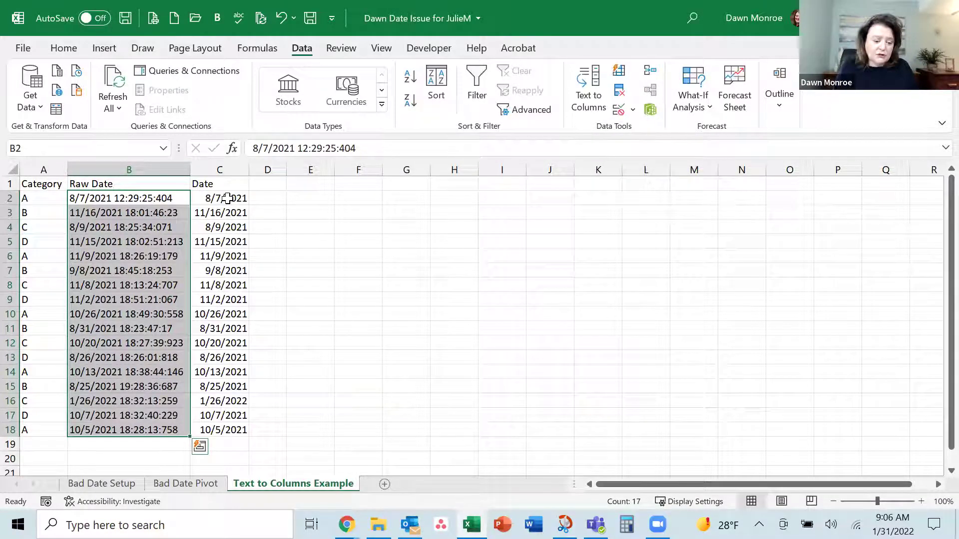
pyautogui.moveTo(220, 199); pyautogui.dragTo(220, 415)
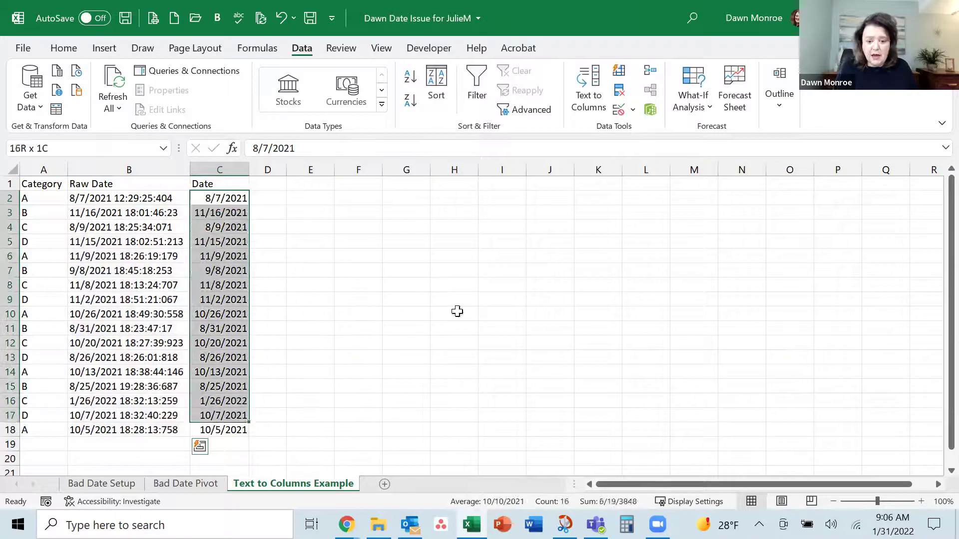
pyautogui.hotkey('shift', 'Down')
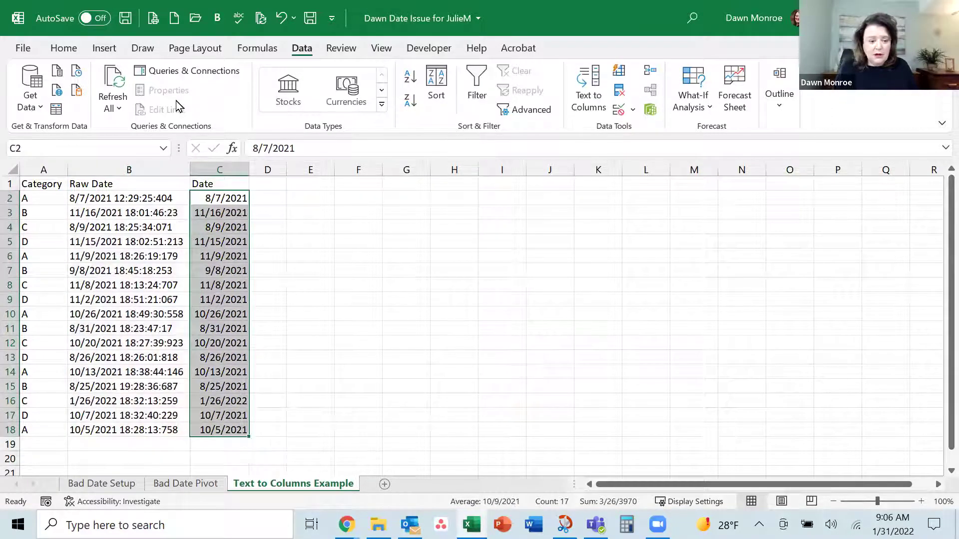
pyautogui.click(64, 48)
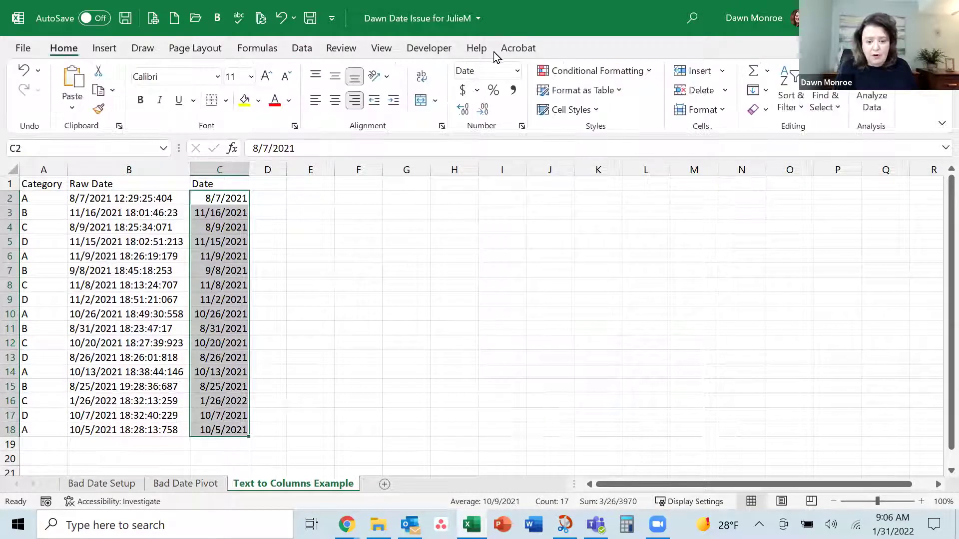
pyautogui.click(142, 297)
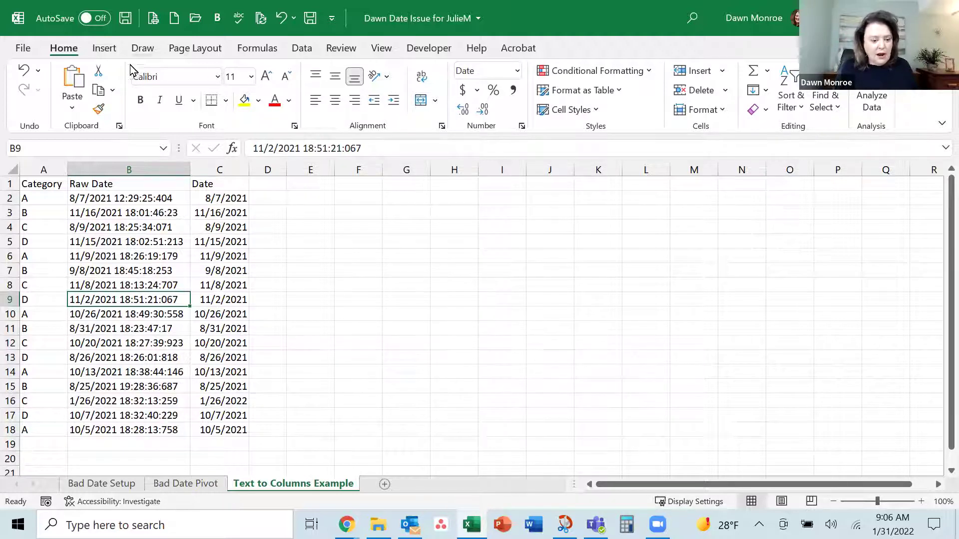
# Step: Create a PivotTable from the data range on a new worksheet
pyautogui.click(105, 48)
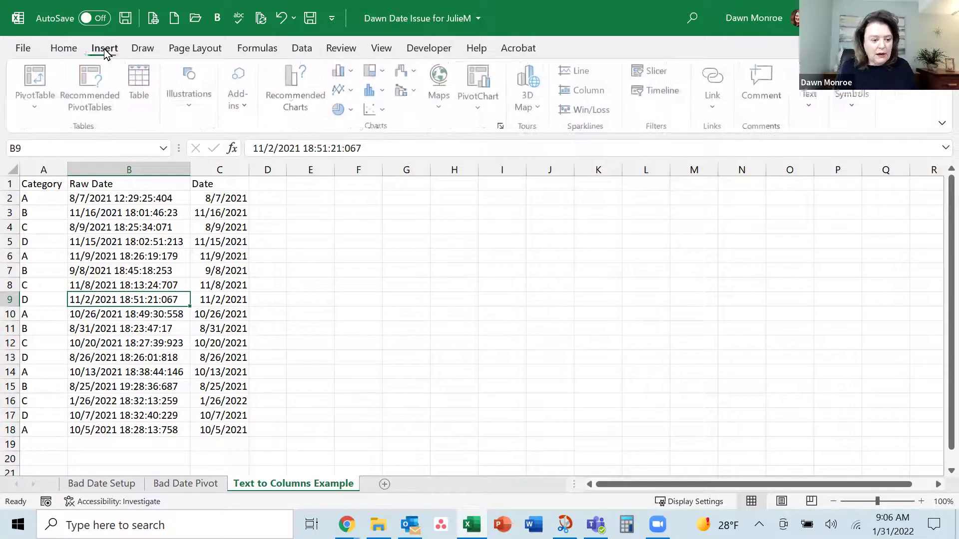
pyautogui.click(35, 92)
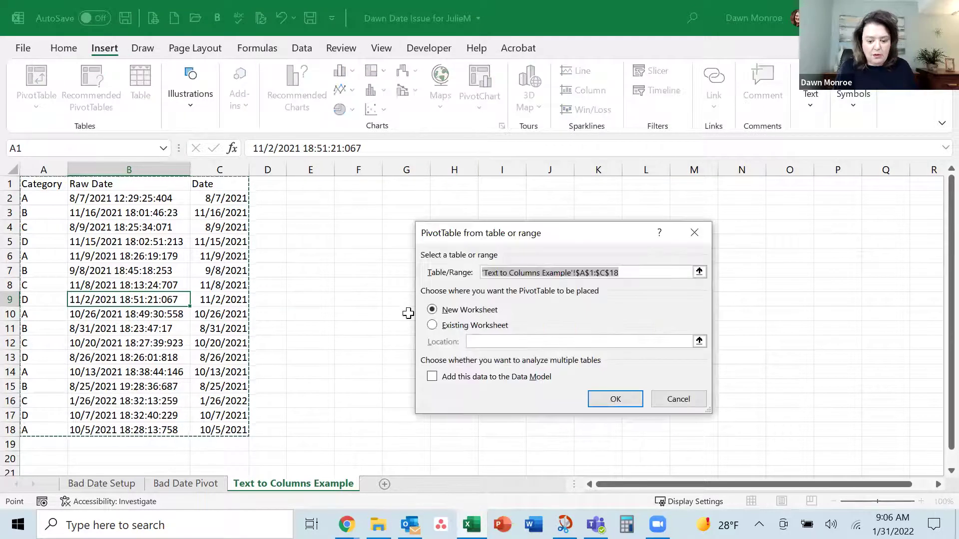
pyautogui.click(607, 399)
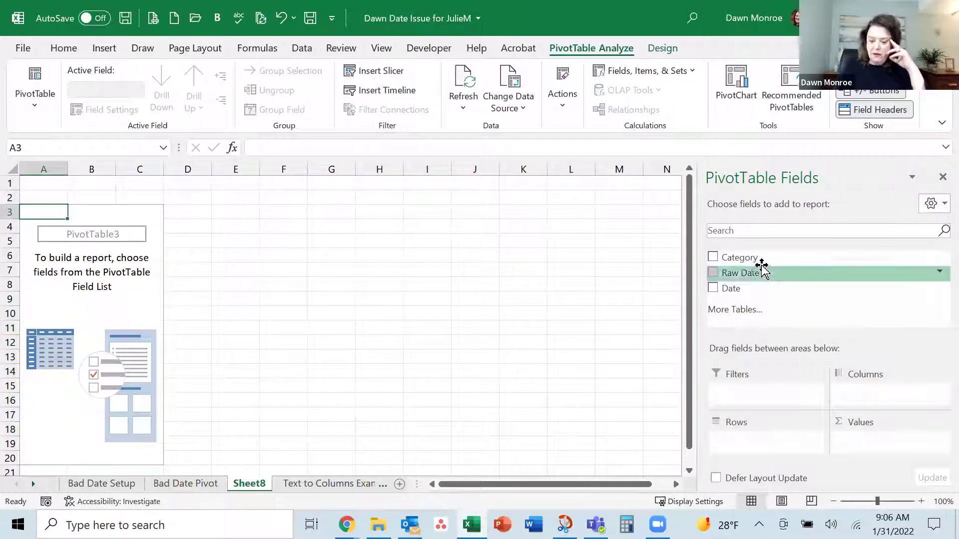
# Step: Add Category and Date to Rows, expanding 2021 and Qtr3 to show months
pyautogui.moveTo(831, 385); pyautogui.dragTo(754, 444)
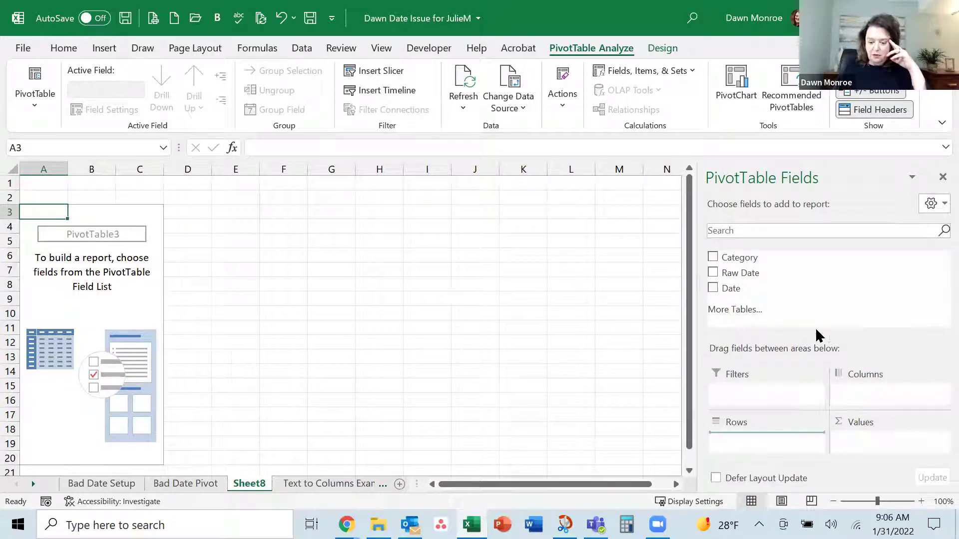
pyautogui.moveTo(734, 288); pyautogui.dragTo(783, 450)
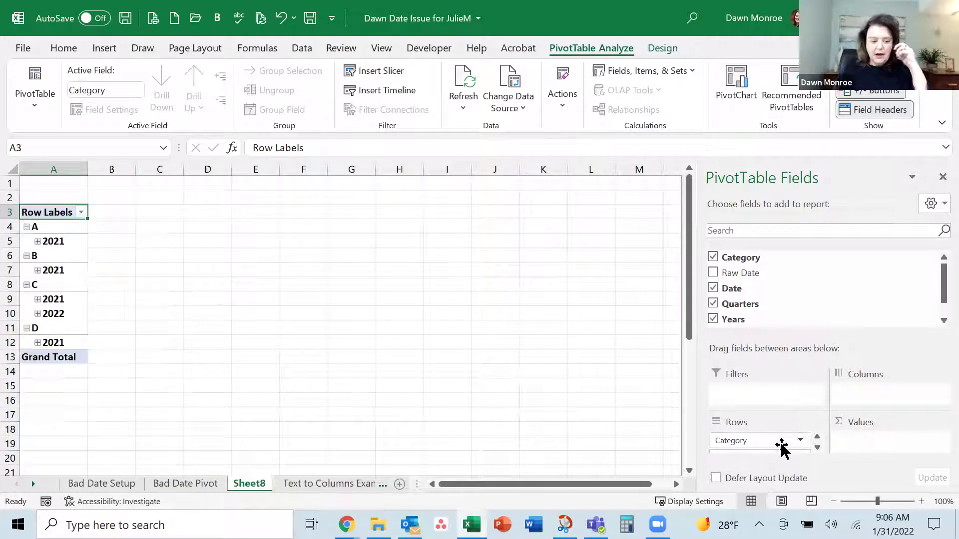
pyautogui.click(38, 242)
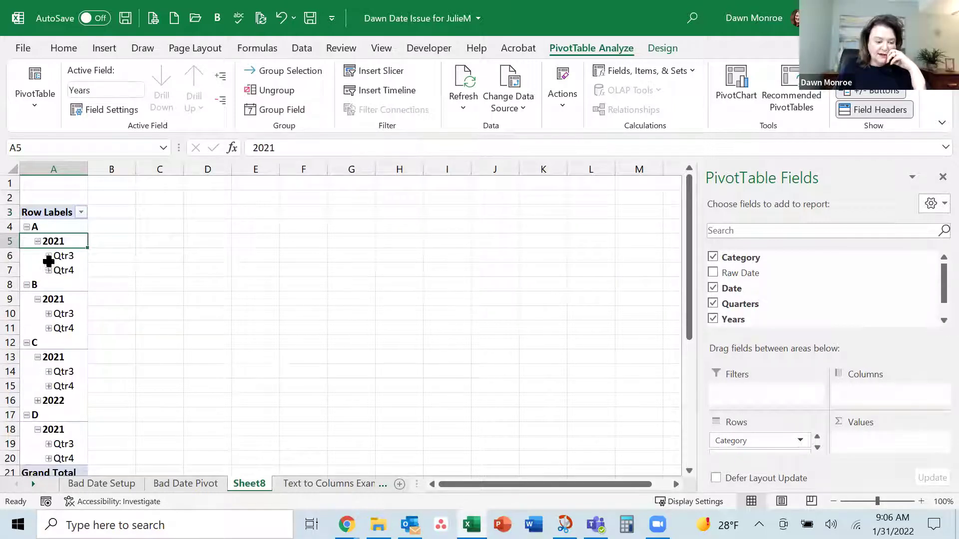
pyautogui.click(48, 256)
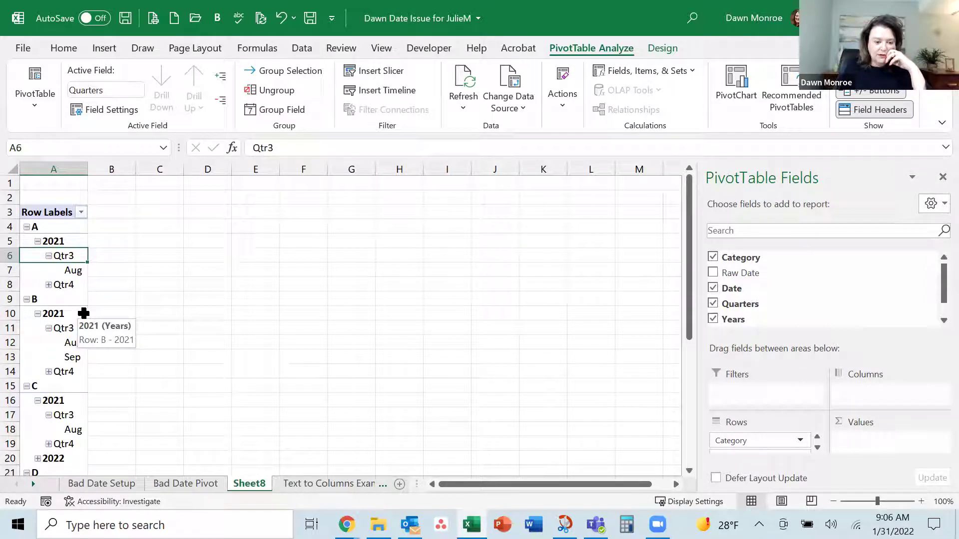
# Step: Insert a Date timeline and place it beside the pivot table
pyautogui.click(390, 91)
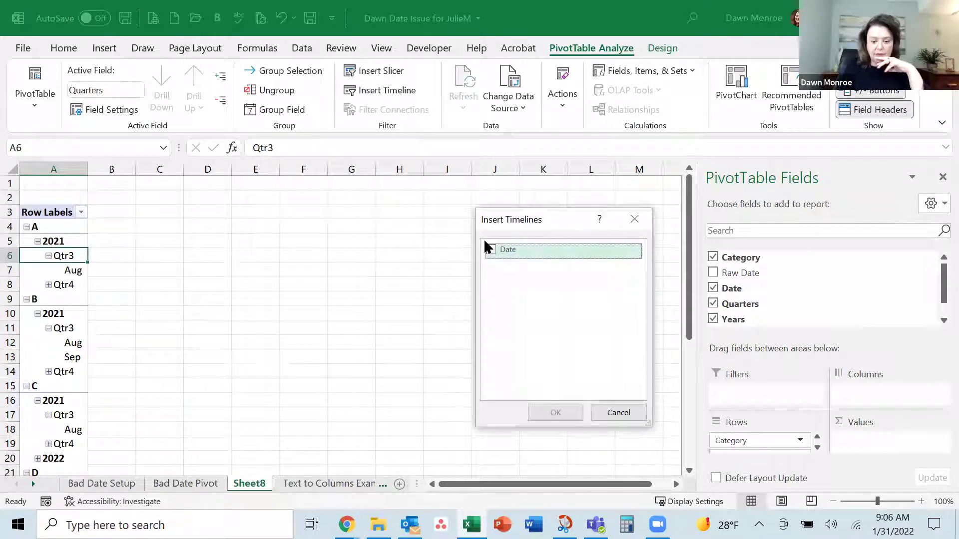
pyautogui.click(489, 249)
pyautogui.click(557, 412)
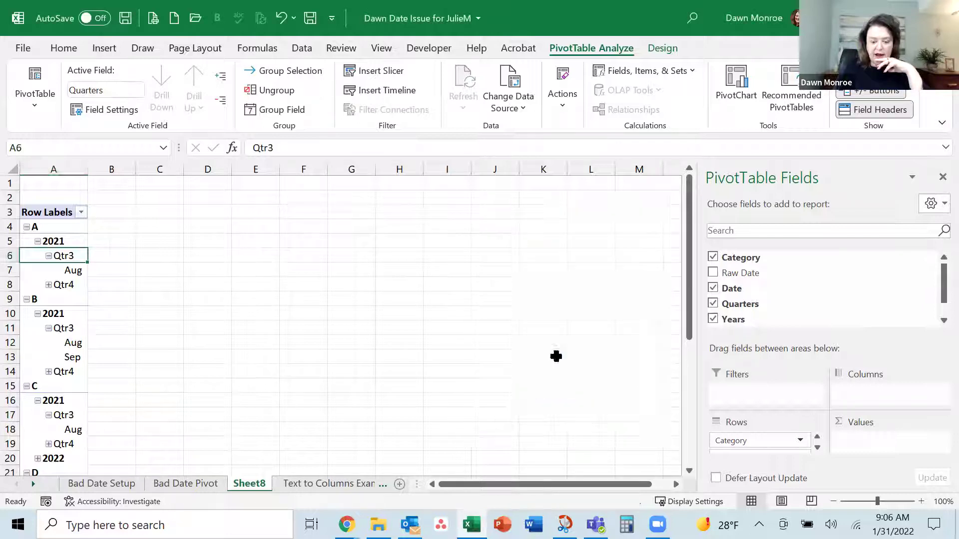
pyautogui.moveTo(345, 289); pyautogui.dragTo(313, 220)
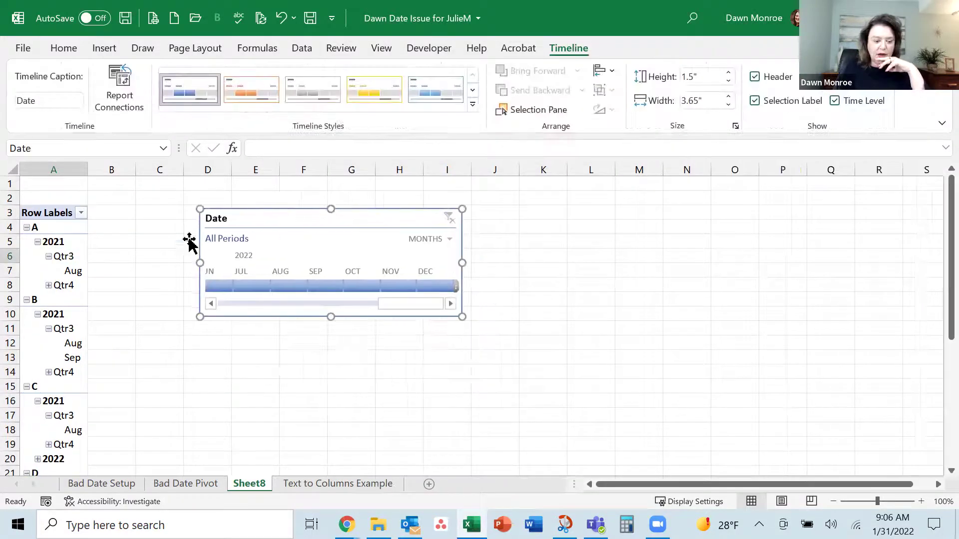
# Step: Regroup the pivot dates by days, months, quarters and years
pyautogui.rightClick(65, 257)
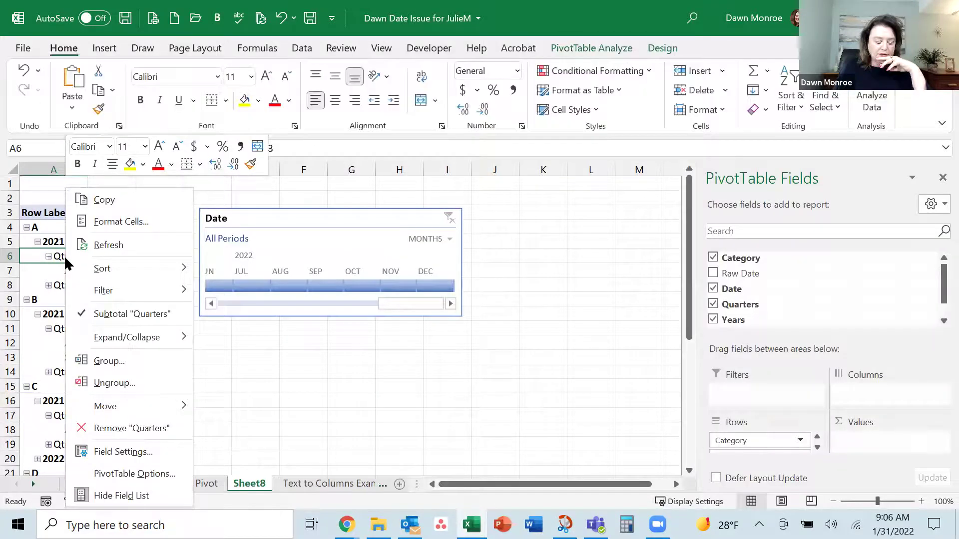
pyautogui.click(122, 367)
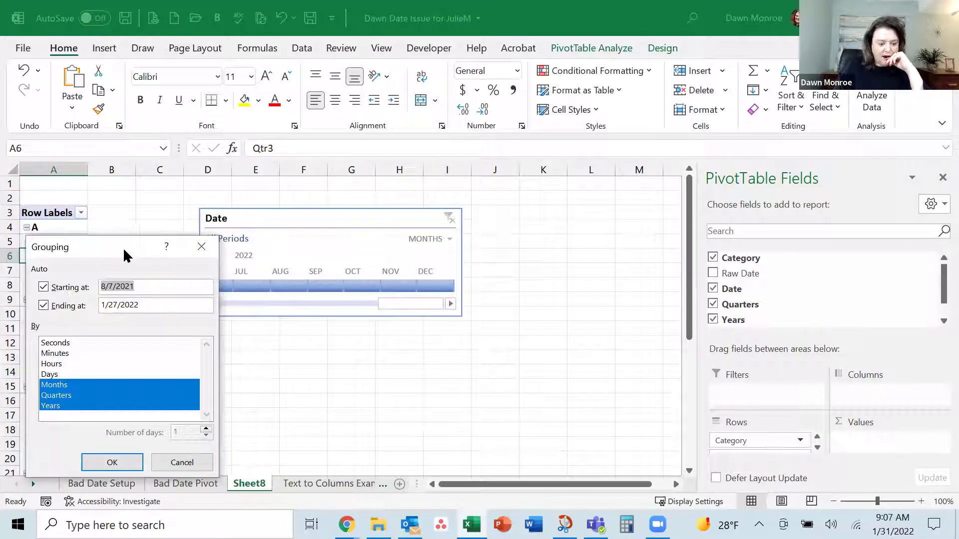
pyautogui.moveTo(122, 247); pyautogui.dragTo(244, 190)
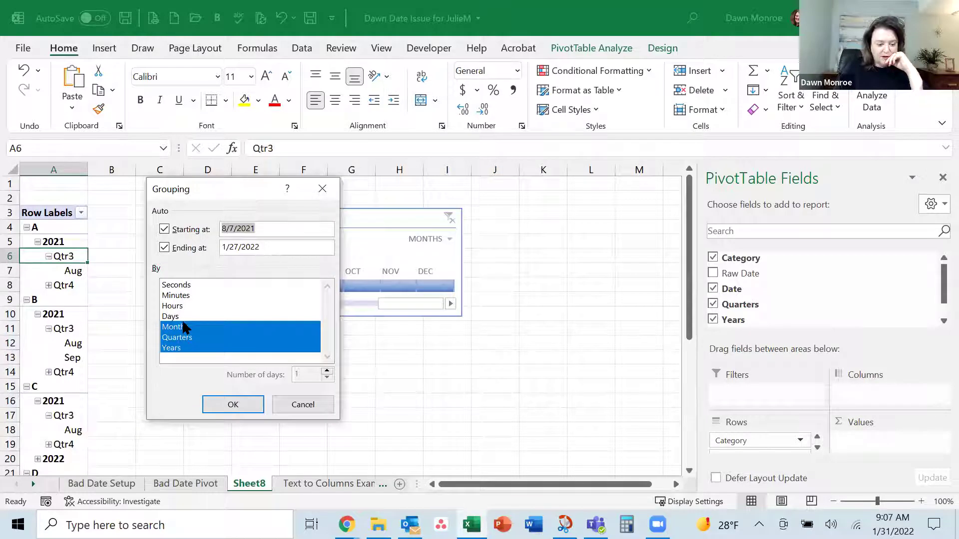
pyautogui.click(175, 316)
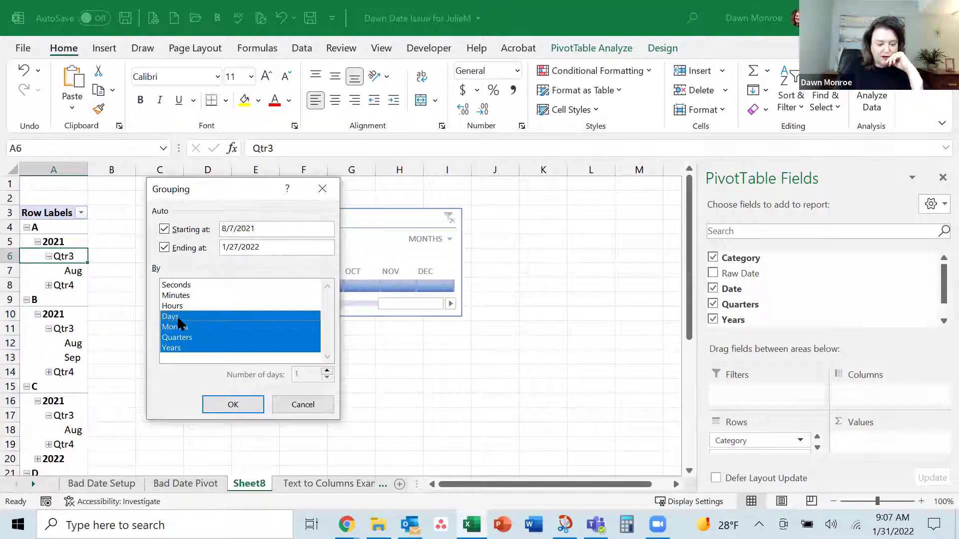
pyautogui.click(247, 404)
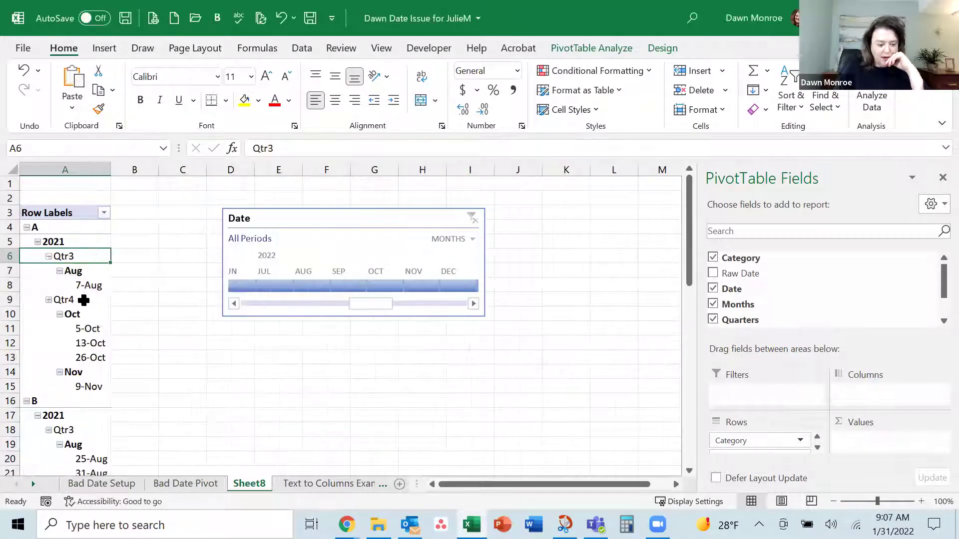